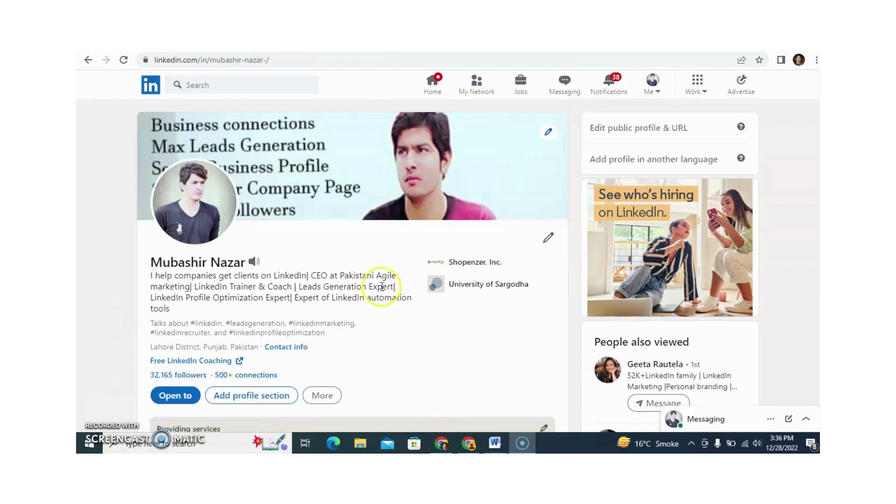
Step: Switch to the Sales Navigator window showing the saved Renewable Energy Experts' Group search
{"action": "left_click", "coordinate": [468, 443]}
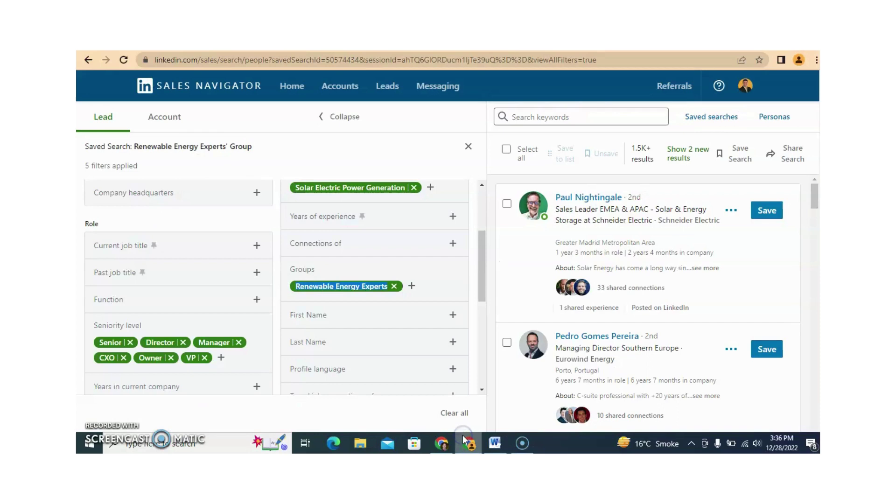
Step: In Expandi, add a new campaign from the Campaigns list and choose the Group campaign type
{"action": "left_click", "coordinate": [468, 443]}
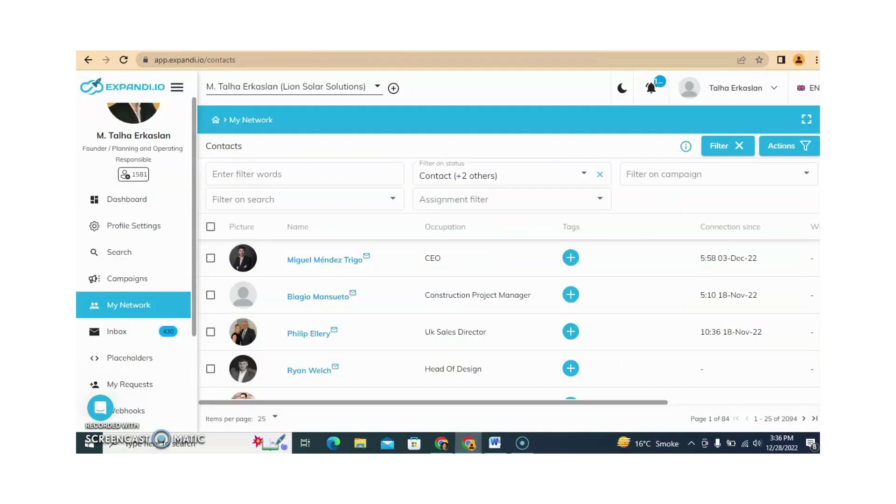
{"action": "left_click", "coordinate": [145, 277]}
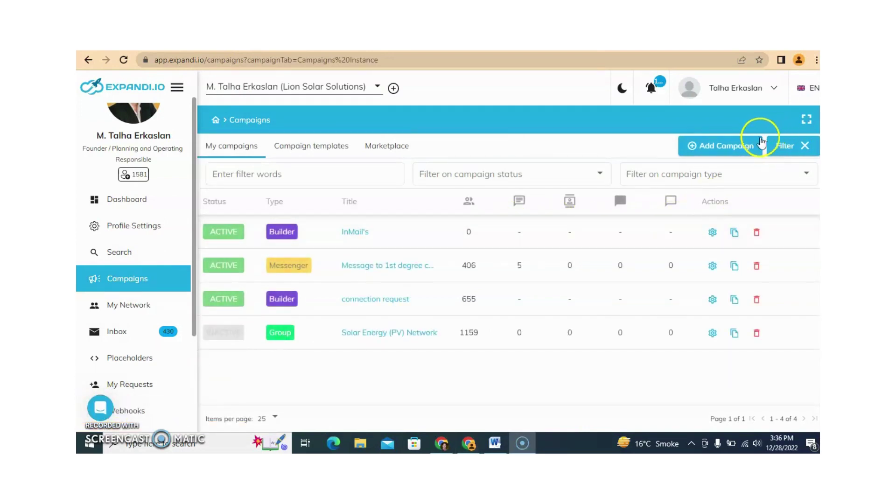
{"action": "left_click", "coordinate": [738, 146]}
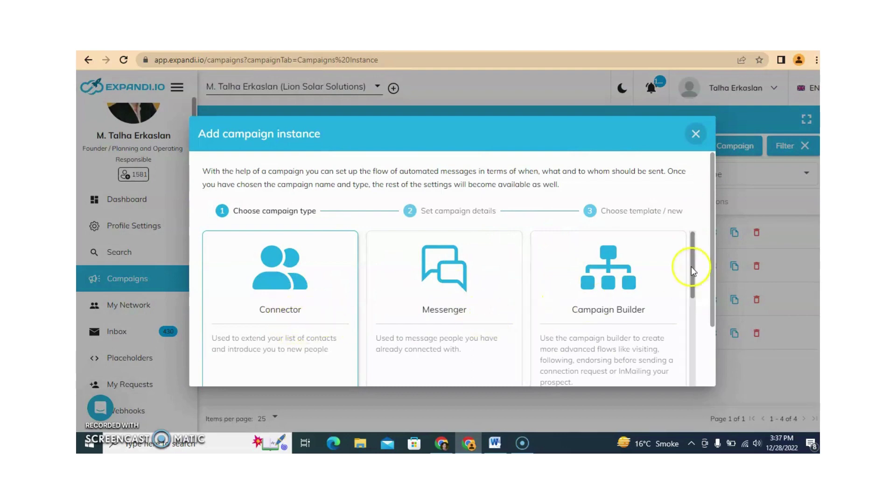
{"action": "left_click_drag", "start_coordinate": [690, 266], "coordinate": [678, 328]}
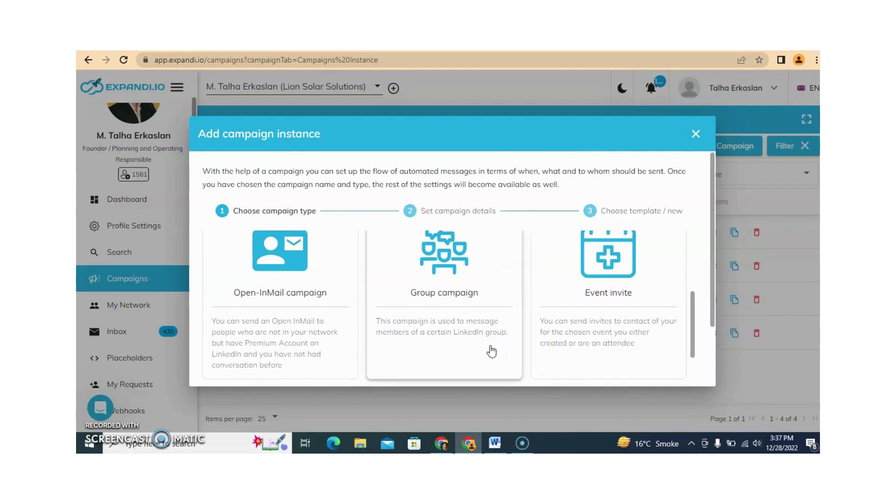
{"action": "left_click", "coordinate": [480, 289]}
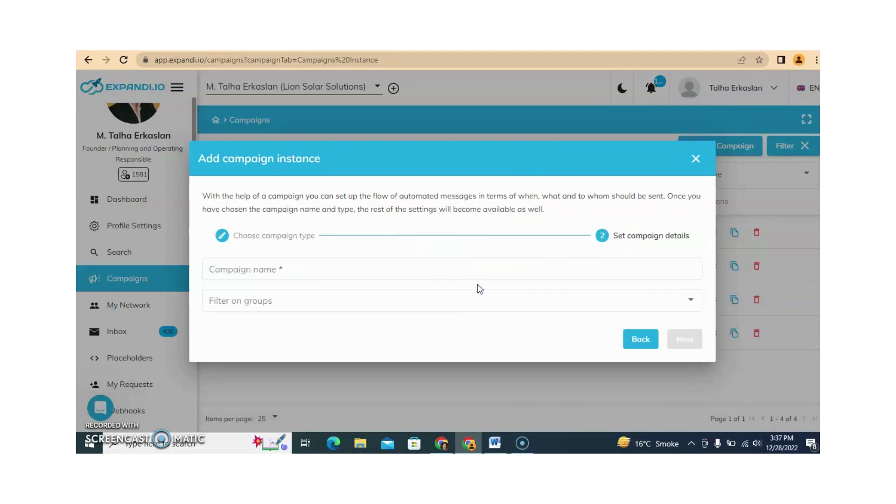
Step: Paste 'Renewable Energy Experts' as the campaign name and target the Renewable Energy Experts group
{"action": "left_click", "coordinate": [365, 269]}
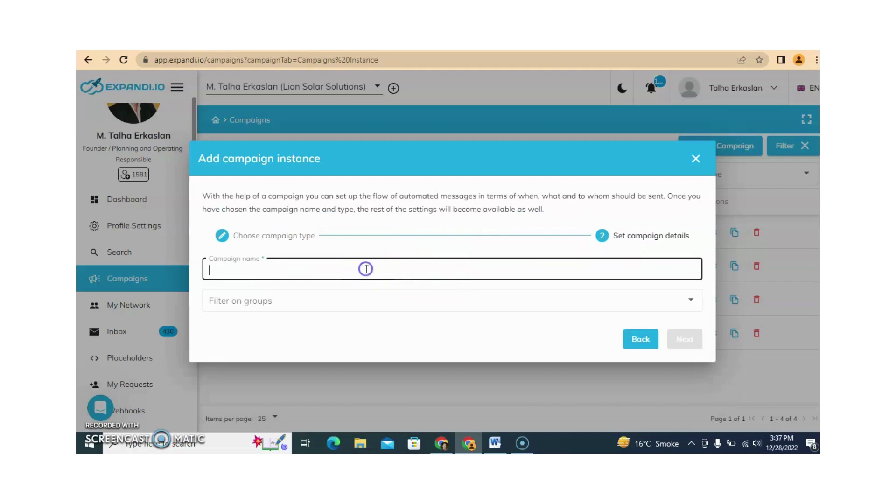
{"action": "type", "text": "Renewable Energy Experts"}
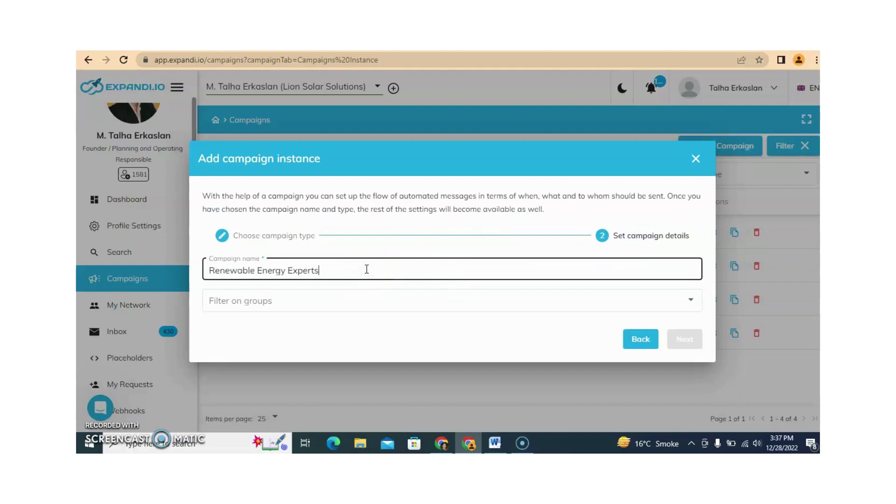
{"action": "left_click", "coordinate": [471, 301]}
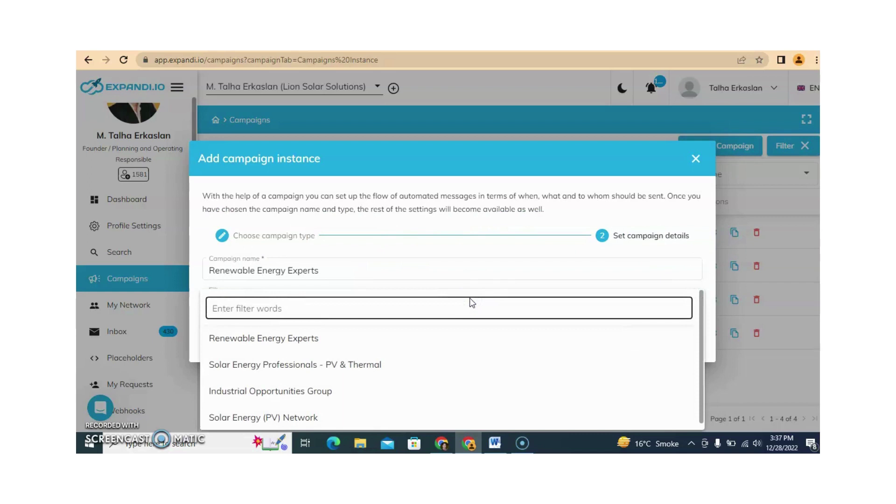
{"action": "left_click", "coordinate": [372, 338]}
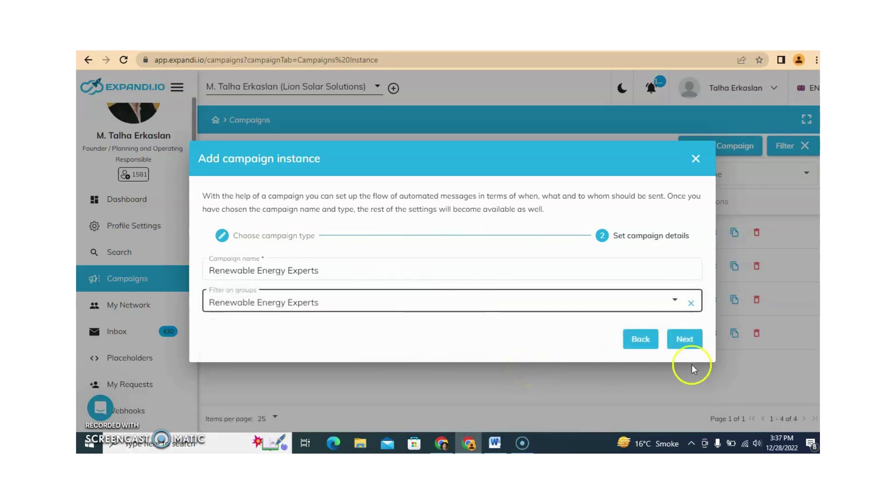
Step: Create the group campaign and copy the first message from the Word templates
{"action": "left_click", "coordinate": [685, 339]}
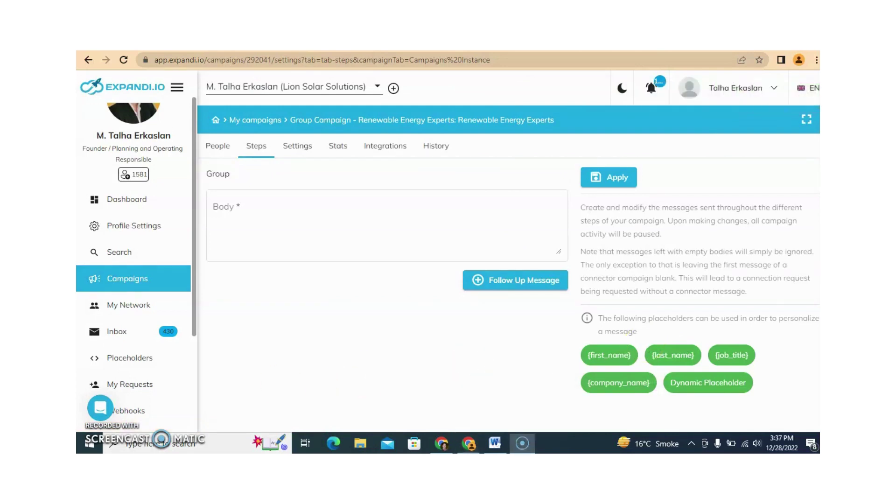
{"action": "left_click", "coordinate": [495, 442]}
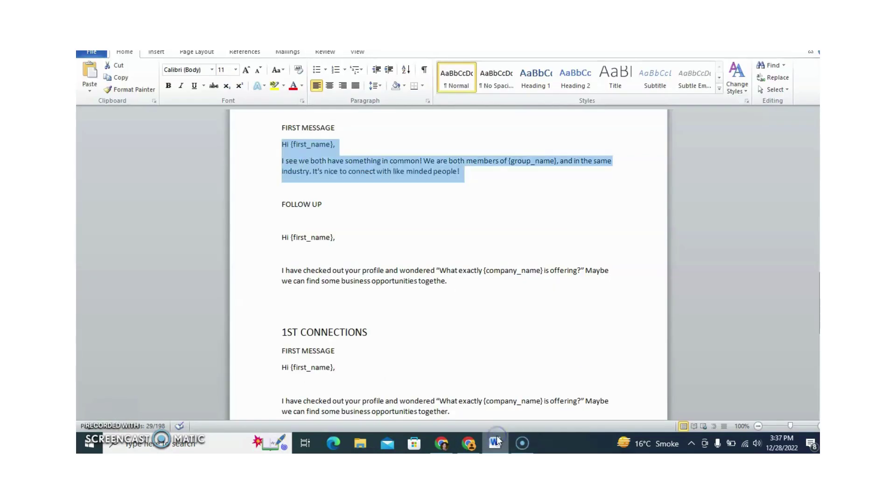
{"action": "left_click", "coordinate": [470, 444]}
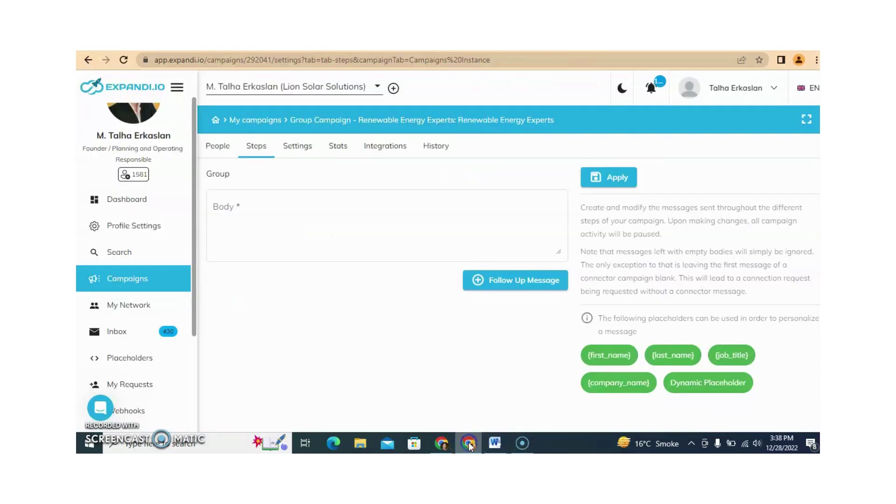
Step: Paste the first message, replace {group_name} with Renewable Energy Experts, and add a follow-up message
{"action": "left_click", "coordinate": [288, 208]}
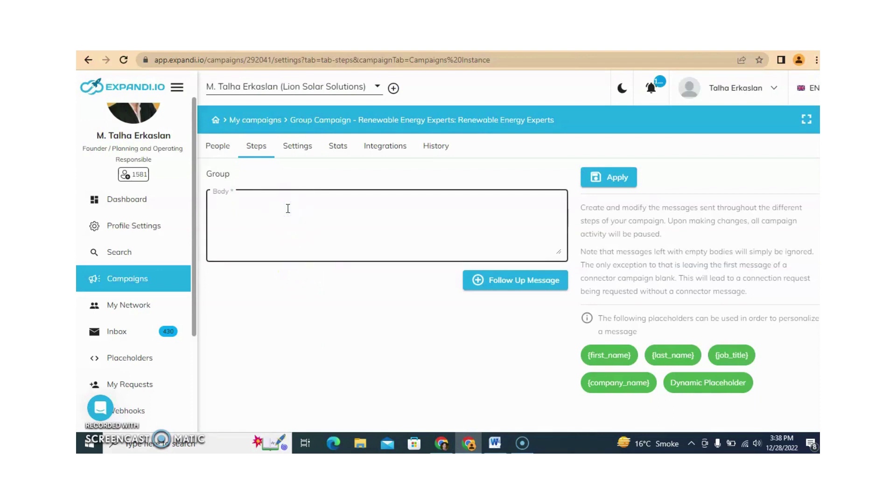
{"action": "type", "text": "Hi {first_name}, I see we both have something in common! We are both members of {group_name}, and in the same industry. It's nice to connect with like minded people!"}
{"action": "left_click", "coordinate": [347, 219]}
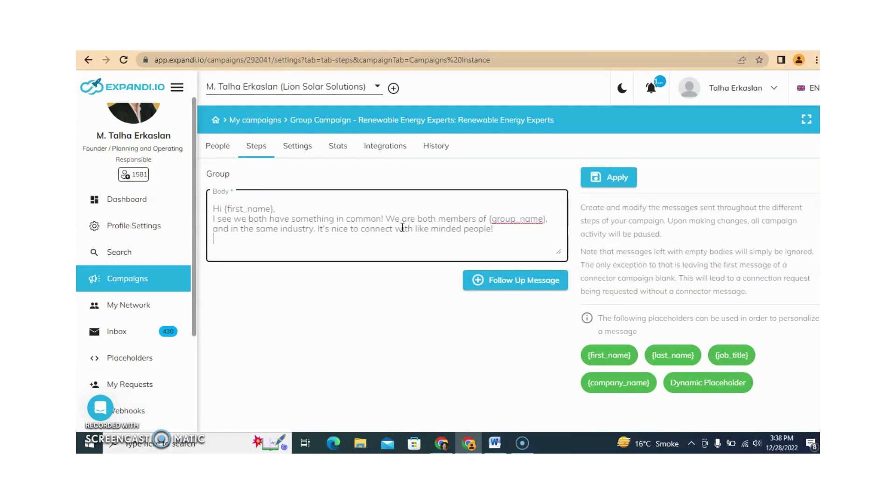
{"action": "left_click", "coordinate": [328, 381]}
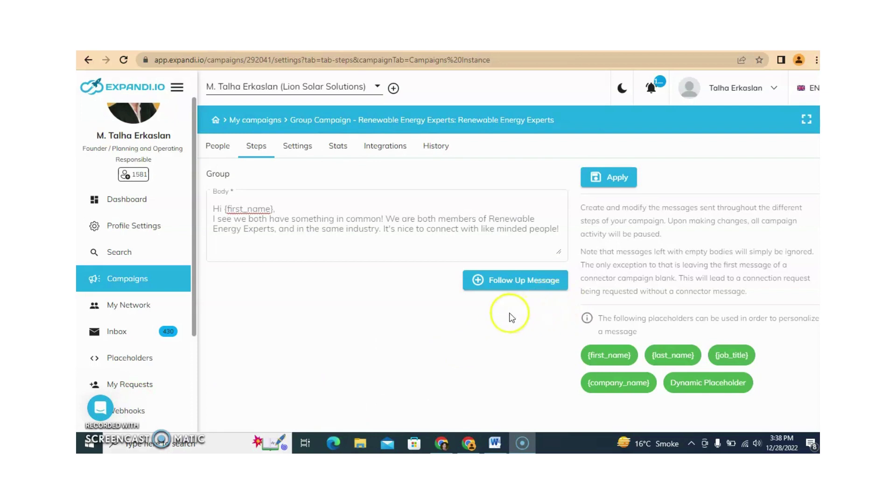
{"action": "left_click", "coordinate": [515, 281]}
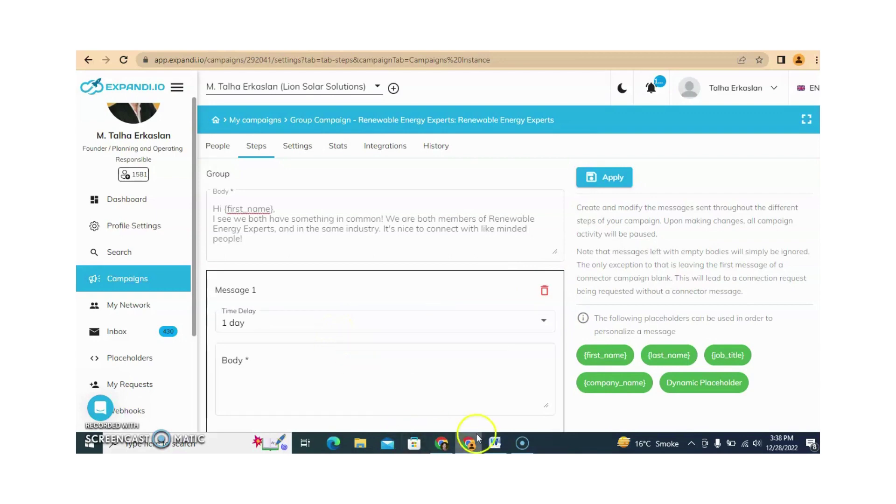
Step: Copy the follow-up text from Word and paste it into the Message 1 body
{"action": "left_click", "coordinate": [495, 442]}
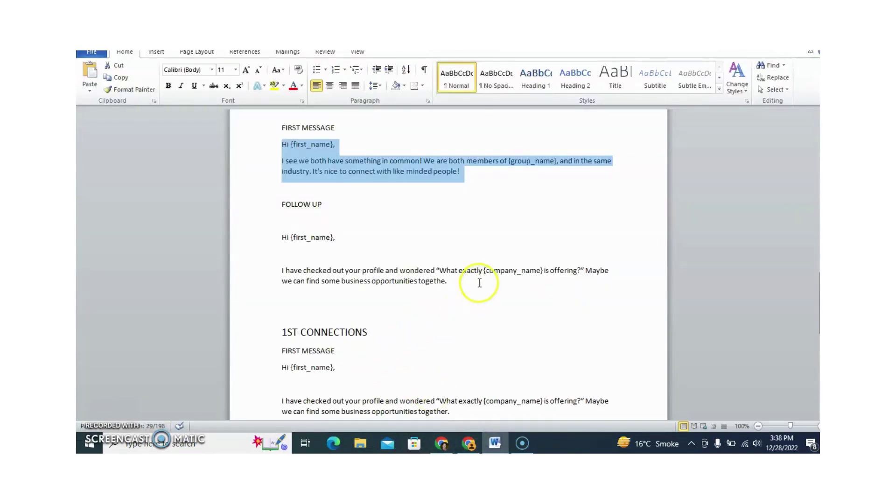
{"action": "left_click_drag", "start_coordinate": [450, 282], "coordinate": [282, 242]}
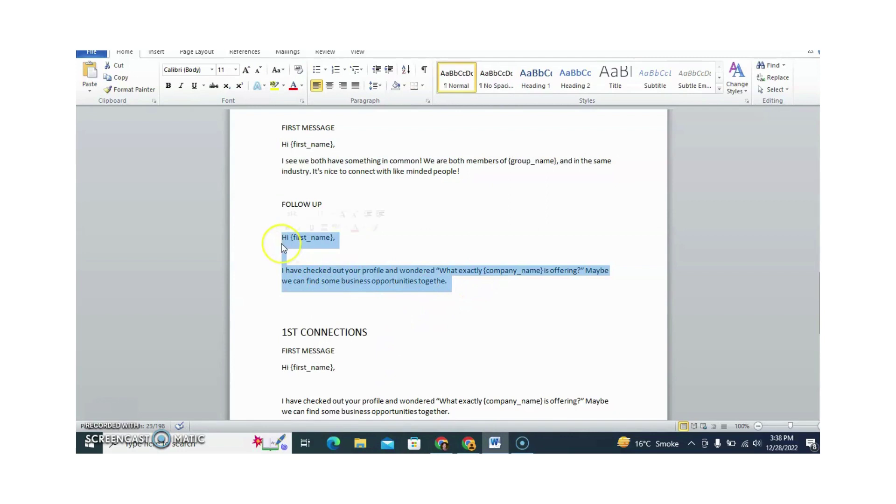
{"action": "key", "text": "ctrl+c"}
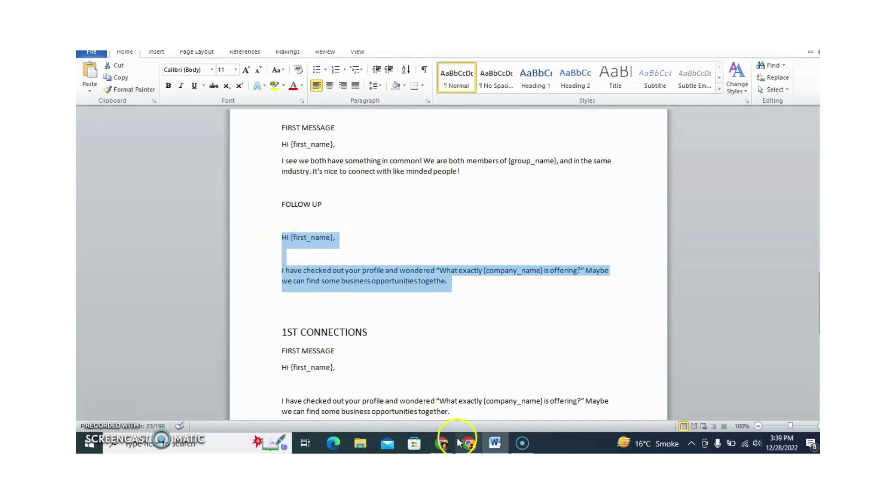
{"action": "left_click", "coordinate": [469, 442]}
{"action": "left_click", "coordinate": [295, 371]}
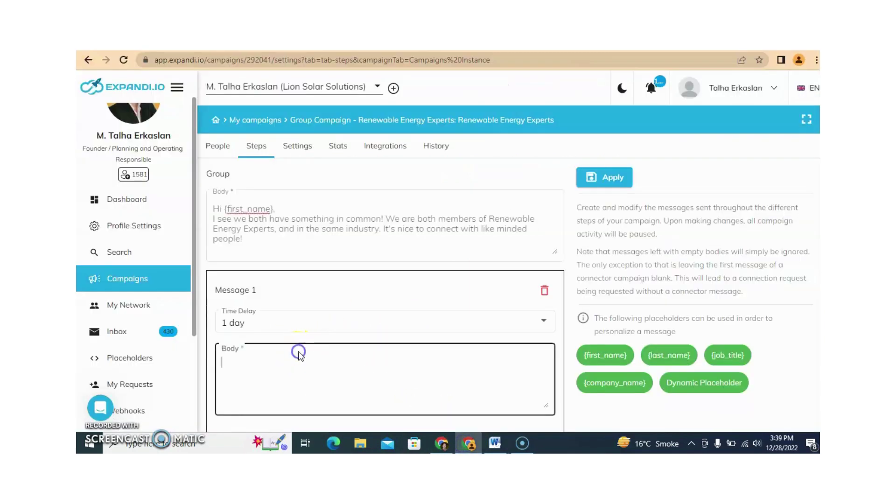
{"action": "key", "text": "ctrl+v"}
Step: Keep the 1-day delay, correct 'togethe' to 'together', and save the campaign steps
{"action": "left_click", "coordinate": [301, 330]}
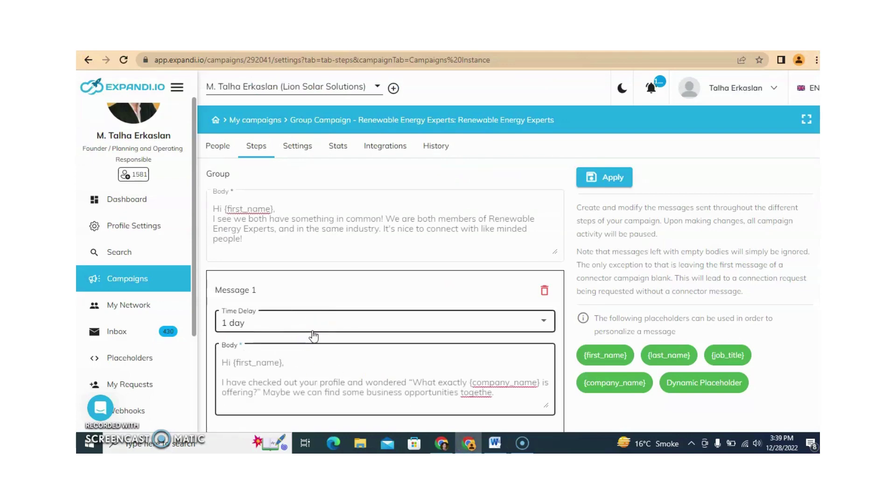
{"action": "left_click", "coordinate": [487, 322]}
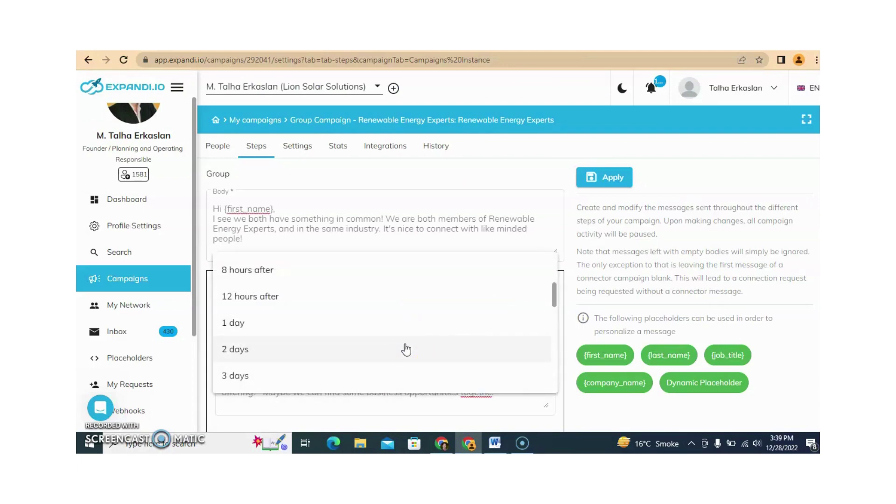
{"action": "left_click", "coordinate": [503, 182]}
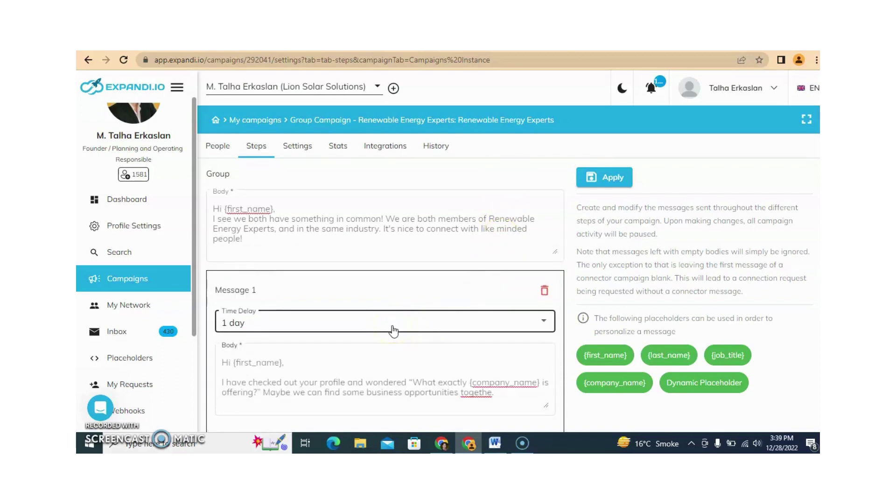
{"action": "left_click", "coordinate": [476, 392]}
{"action": "right_click", "coordinate": [476, 392]}
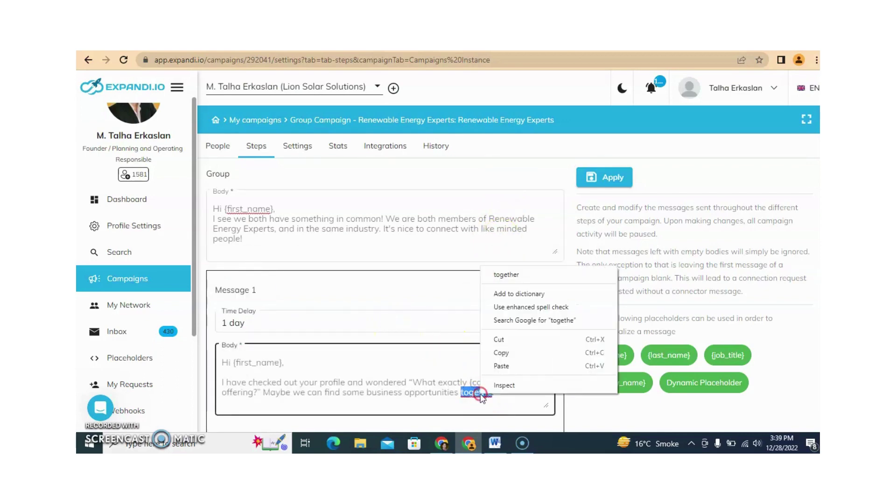
{"action": "left_click", "coordinate": [518, 274]}
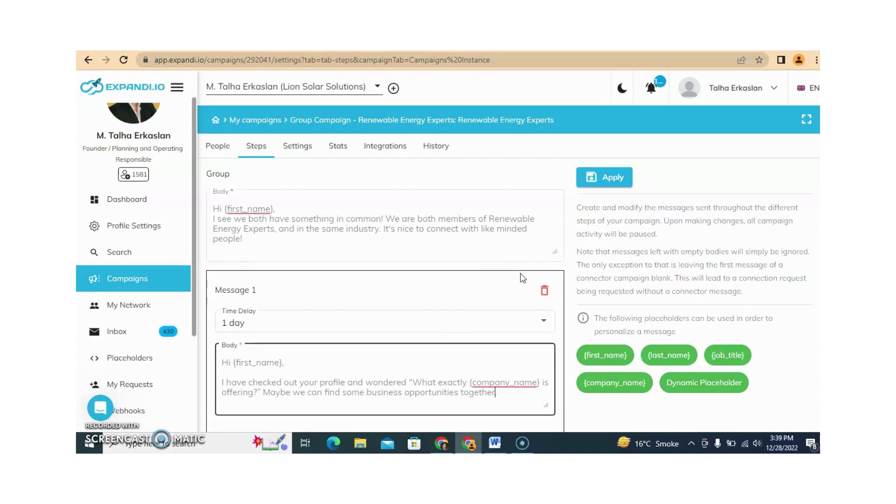
{"action": "left_click", "coordinate": [607, 182]}
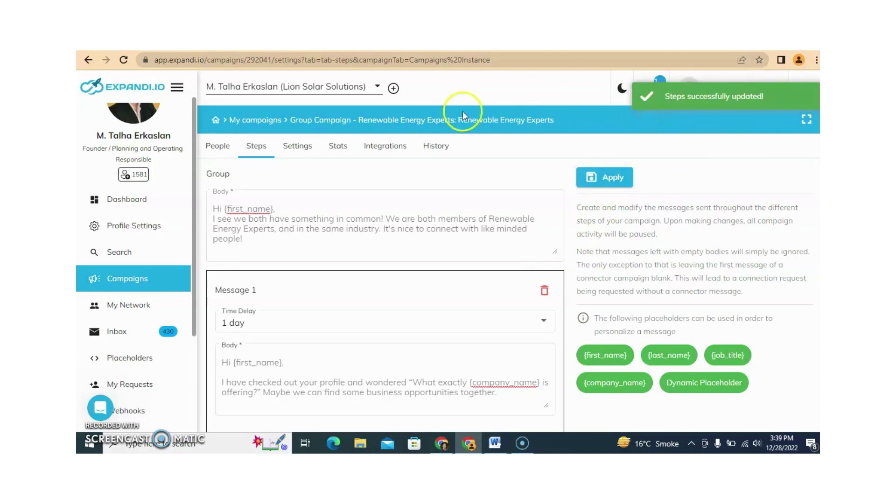
Step: Add a Sales Navigator search named 'Renewable Energy Experts' and advance to its URL field
{"action": "left_click", "coordinate": [217, 145]}
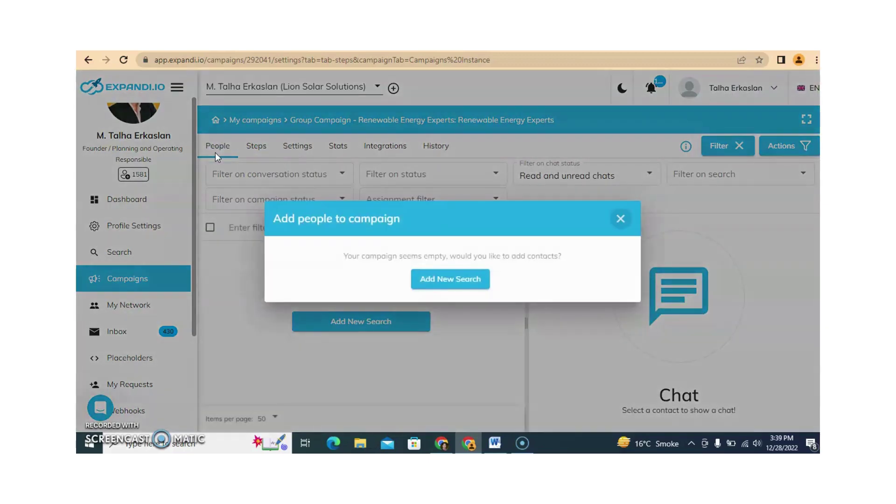
{"action": "left_click", "coordinate": [432, 279]}
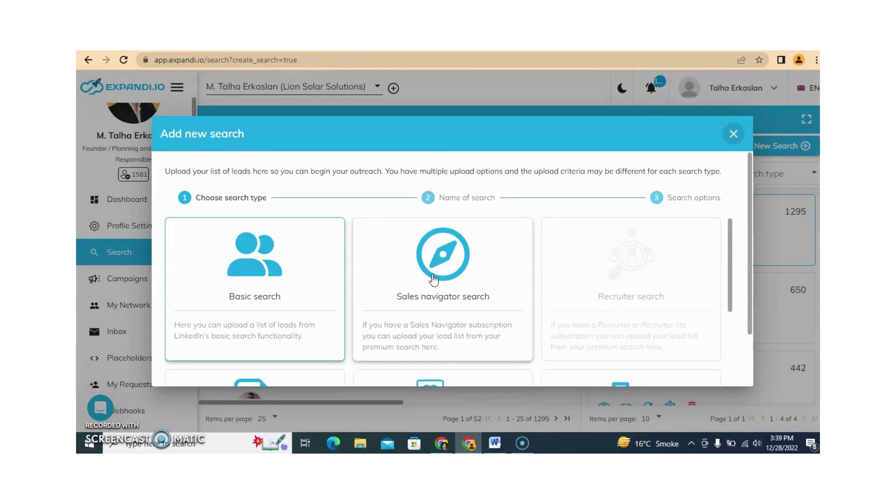
{"action": "left_click", "coordinate": [459, 292]}
{"action": "left_click", "coordinate": [333, 287]}
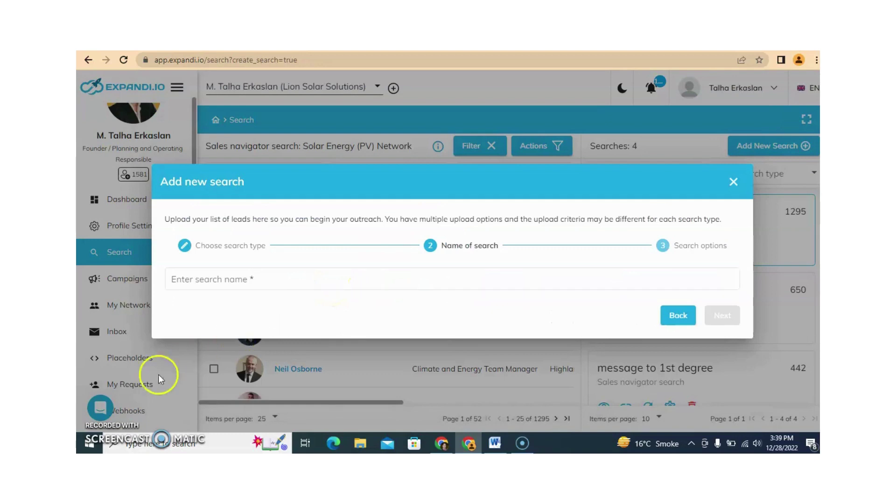
{"action": "left_click", "coordinate": [237, 277]}
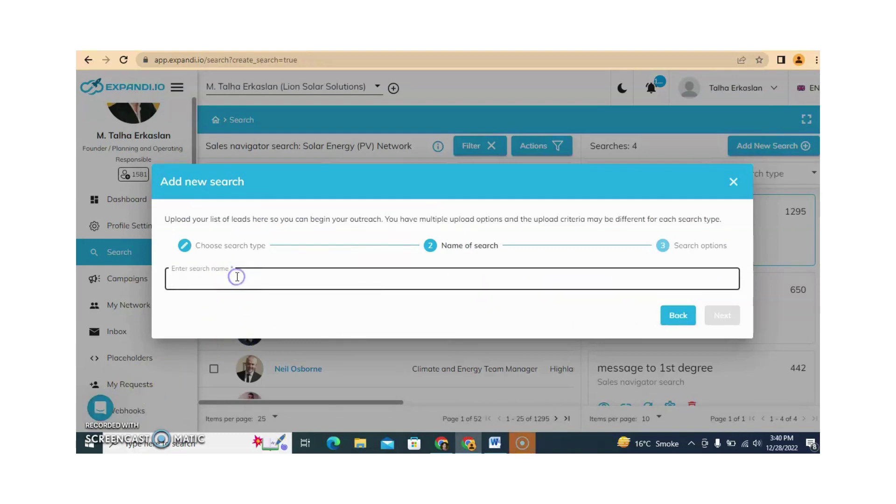
{"action": "type", "text": "Renewable Energy Experts"}
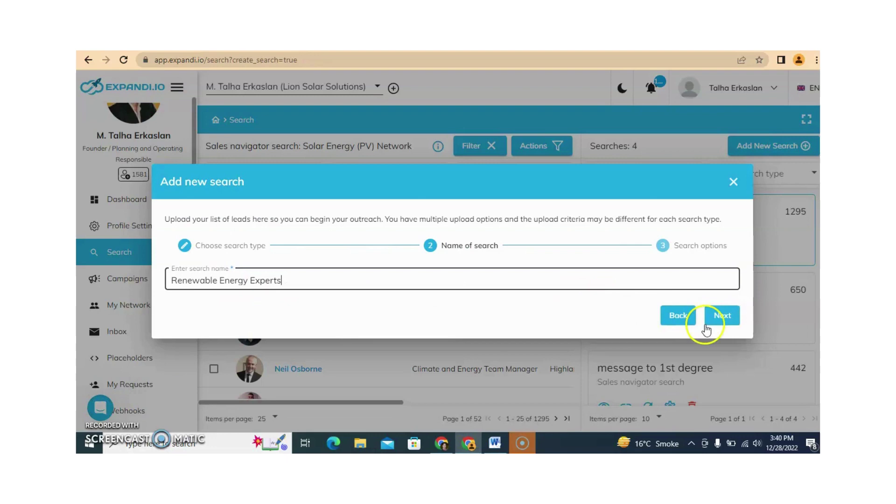
{"action": "left_click", "coordinate": [722, 315]}
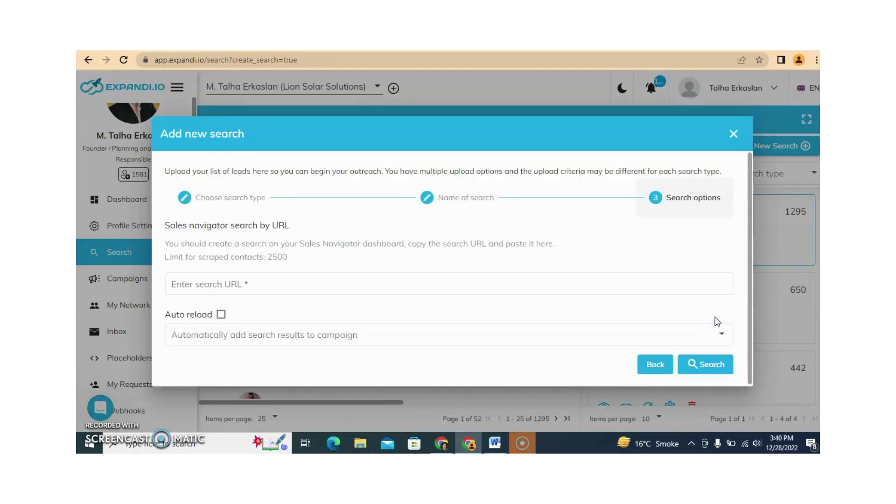
{"action": "left_click", "coordinate": [376, 280]}
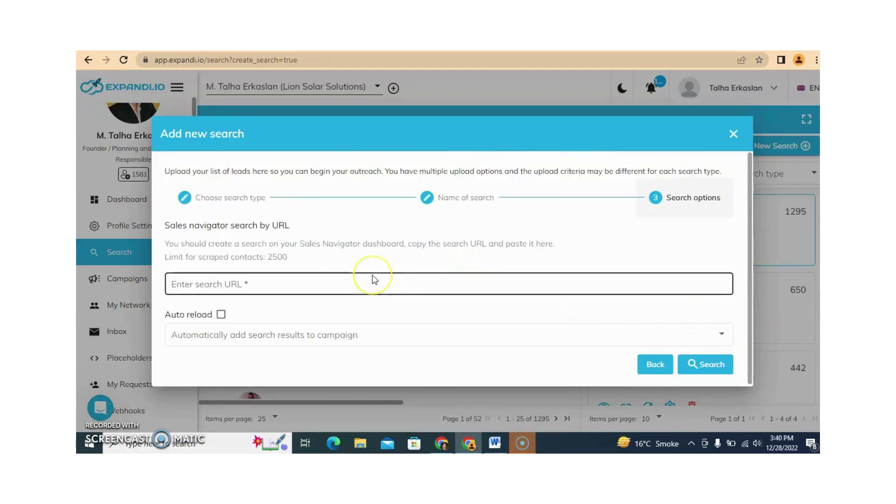
{"action": "left_click", "coordinate": [334, 210]}
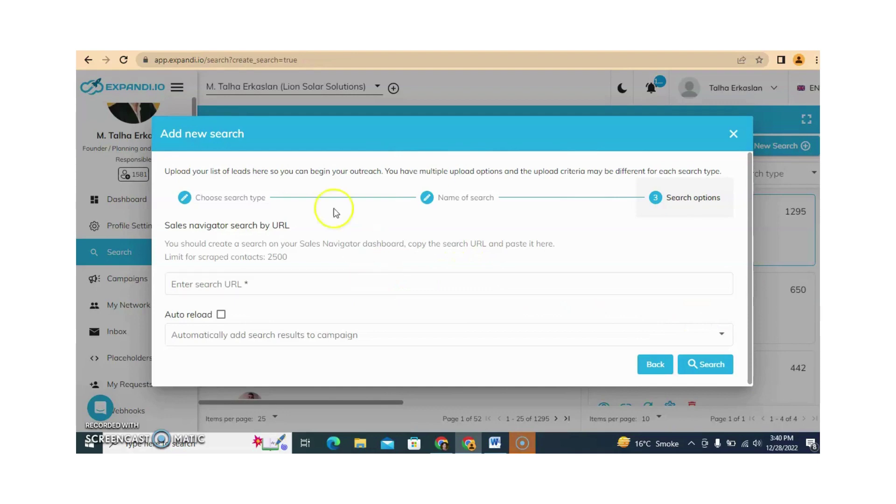
{"action": "key", "text": "ctrl+Tab"}
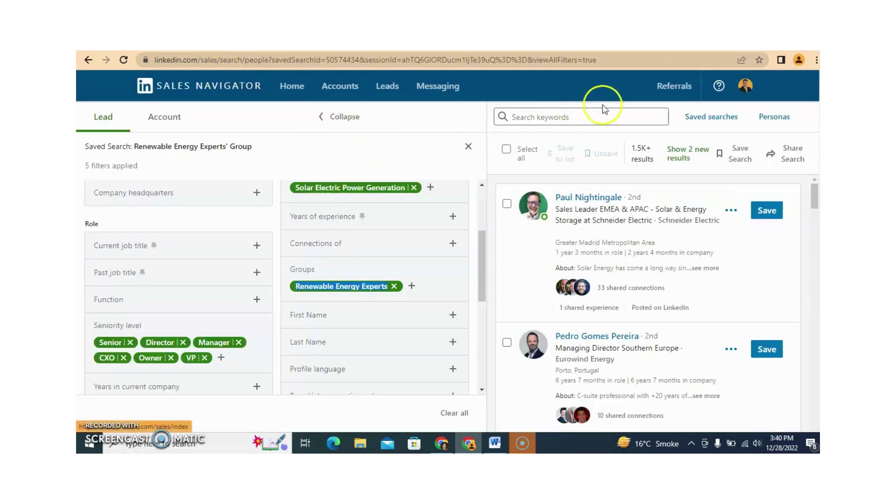
Step: Copy the saved search's URL from the address bar and return to the Expandi tab
{"action": "left_click", "coordinate": [630, 60]}
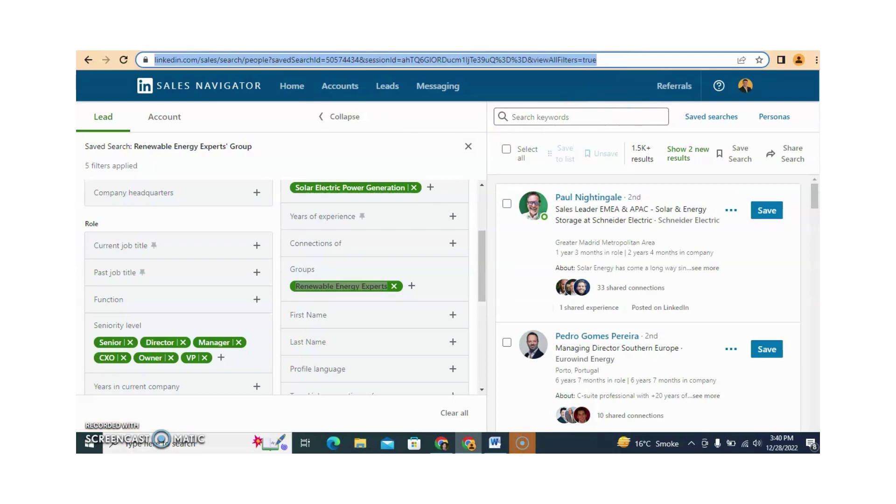
{"action": "key", "text": "ctrl+Tab"}
Step: Paste the search URL, auto-reload every 14 days into the Renewable Energy Experts campaign, and run it
{"action": "left_click", "coordinate": [354, 283]}
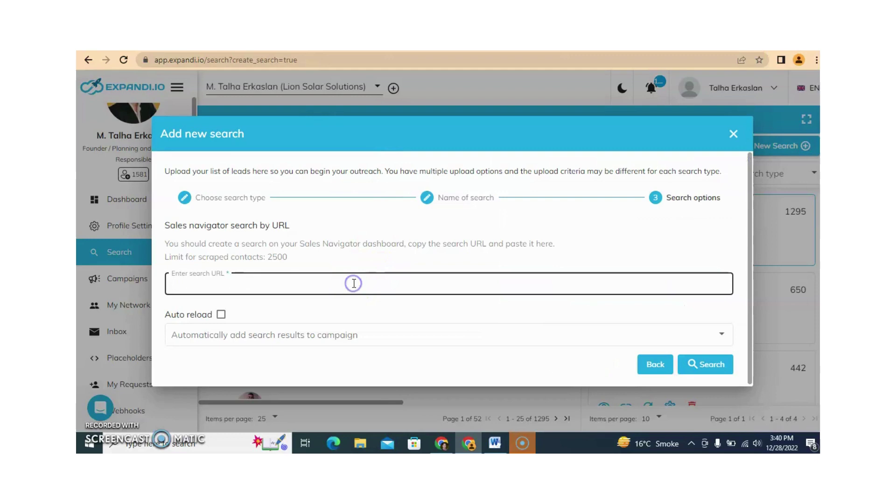
{"action": "key", "text": "ctrl+v"}
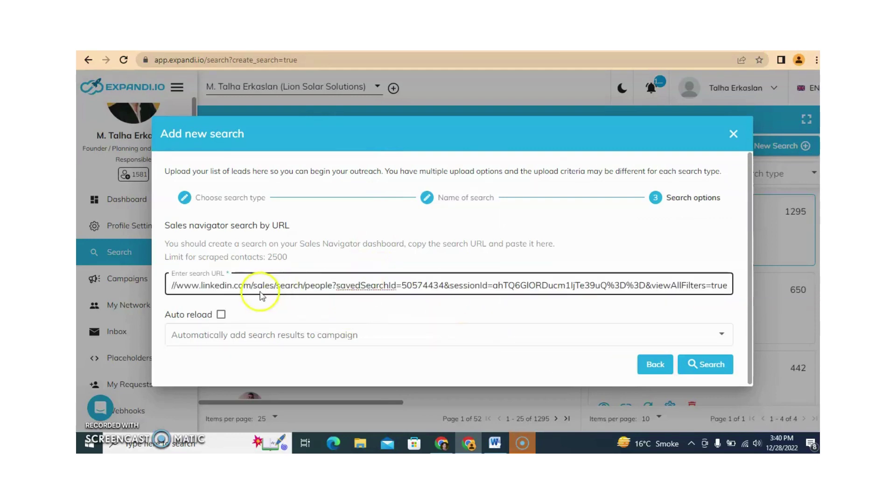
{"action": "left_click", "coordinate": [220, 314]}
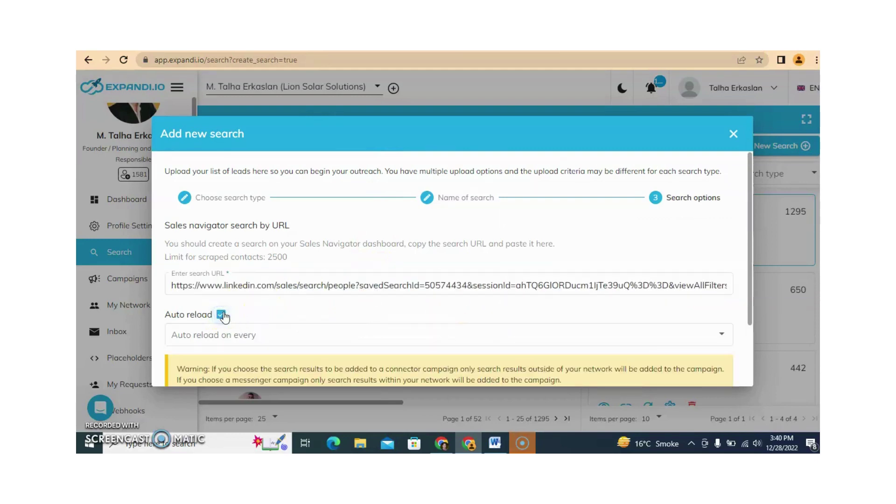
{"action": "left_click_drag", "start_coordinate": [750, 280], "coordinate": [751, 348]}
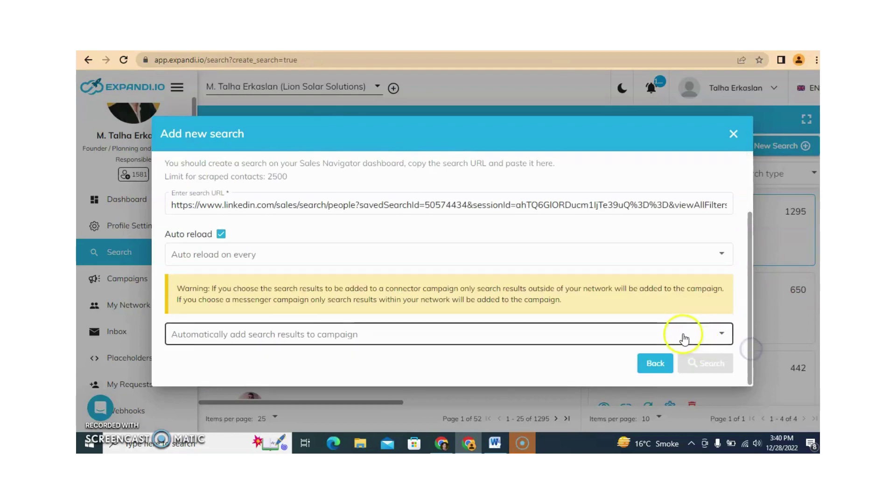
{"action": "left_click", "coordinate": [682, 334]}
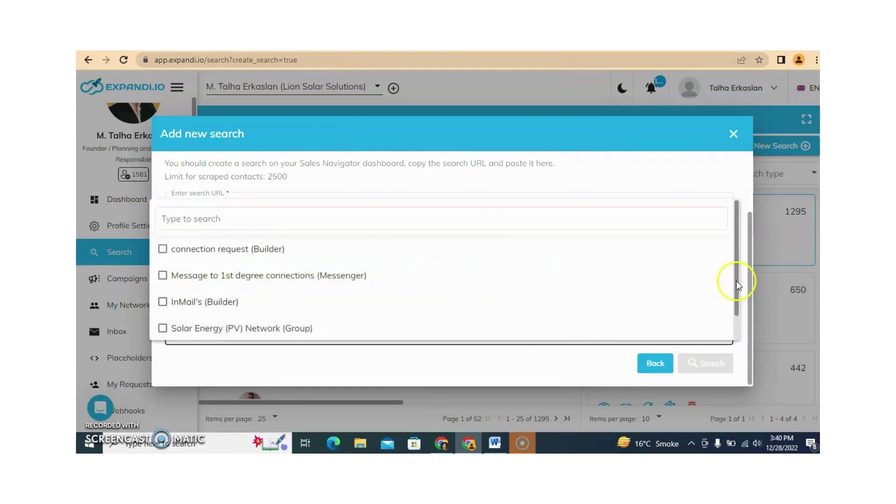
{"action": "left_click_drag", "start_coordinate": [737, 283], "coordinate": [737, 304]}
{"action": "left_click", "coordinate": [431, 329]}
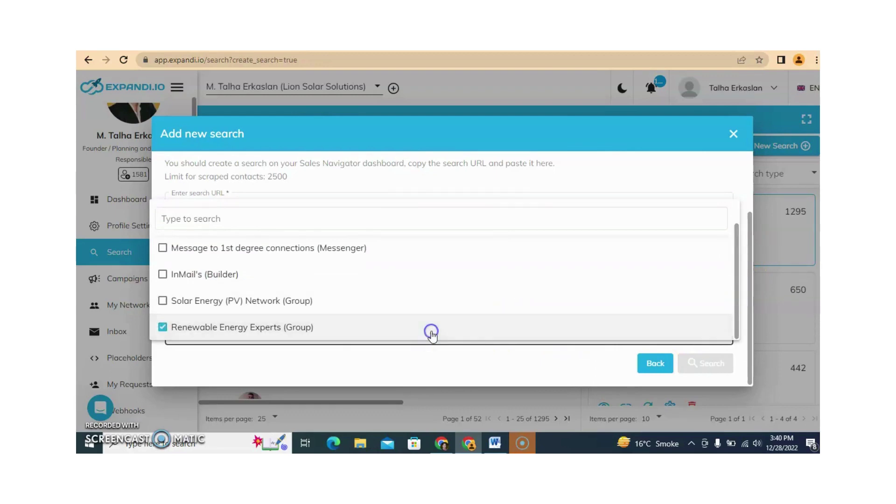
{"action": "left_click", "coordinate": [559, 366]}
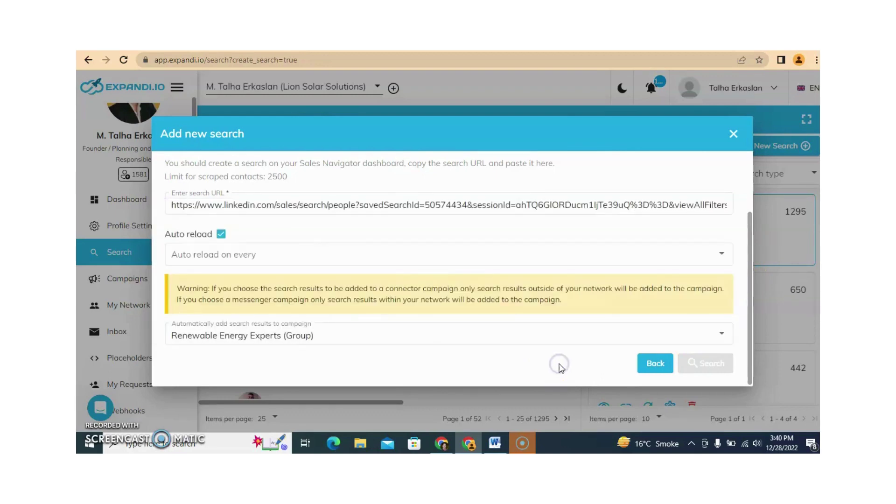
{"action": "left_click", "coordinate": [418, 259]}
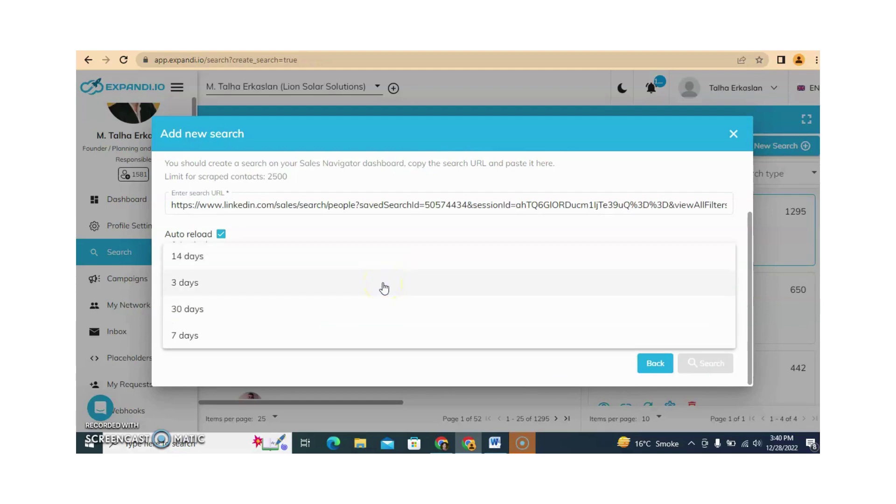
{"action": "left_click", "coordinate": [293, 259]}
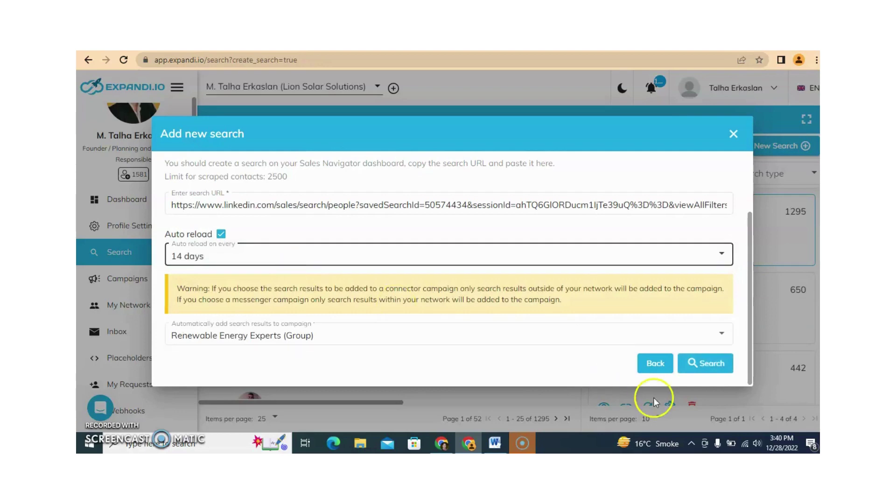
{"action": "left_click", "coordinate": [706, 365]}
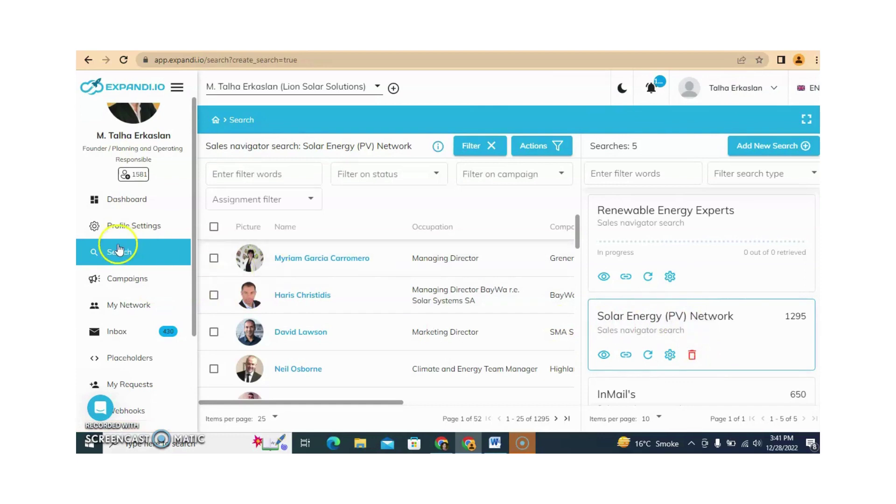
Step: Go to the Campaigns page, where the new Renewable Energy Experts campaign is listed
{"action": "left_click", "coordinate": [127, 279]}
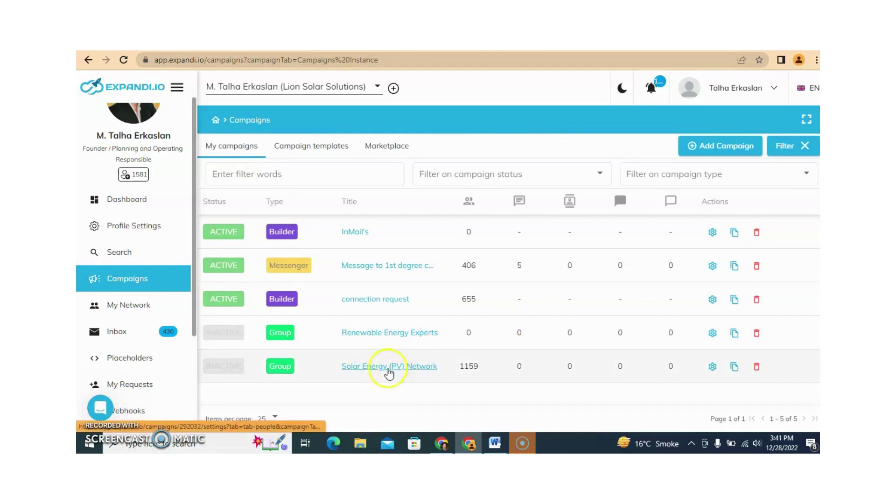
Step: Open the Solar Energy (PV) Network campaign, browse its tabs, and end on Settings
{"action": "left_click", "coordinate": [390, 367]}
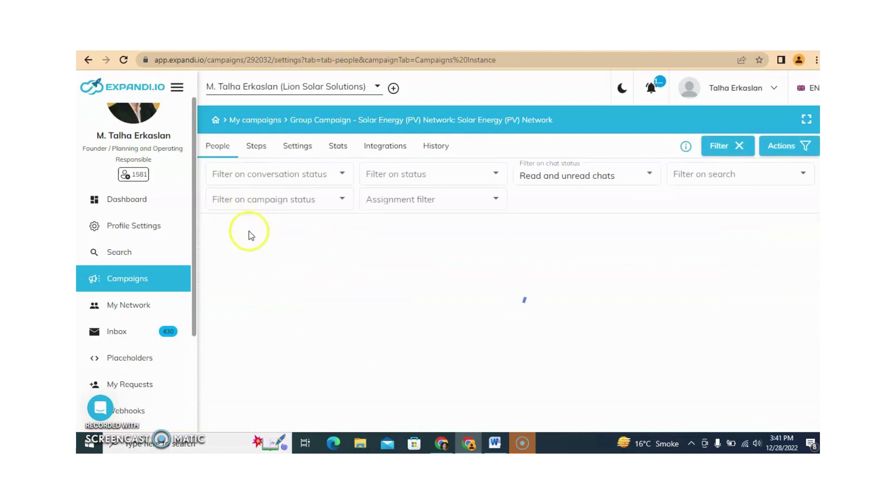
{"action": "left_click", "coordinate": [256, 148]}
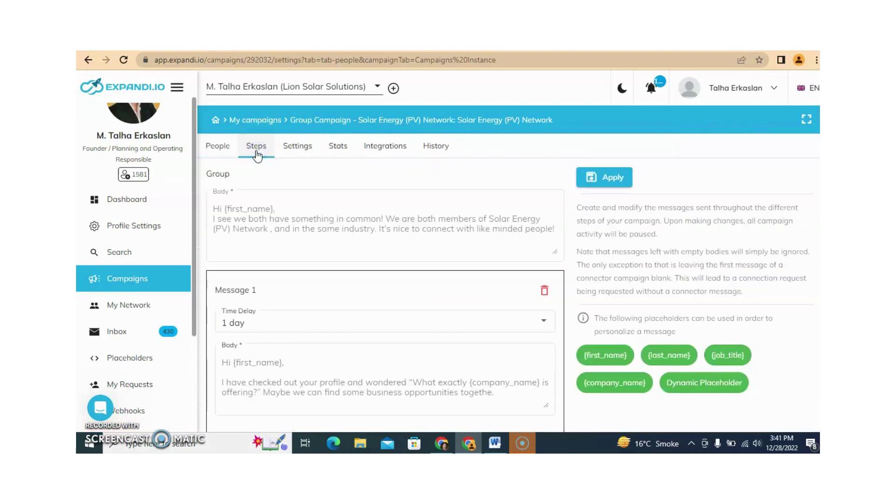
{"action": "left_click", "coordinate": [297, 146]}
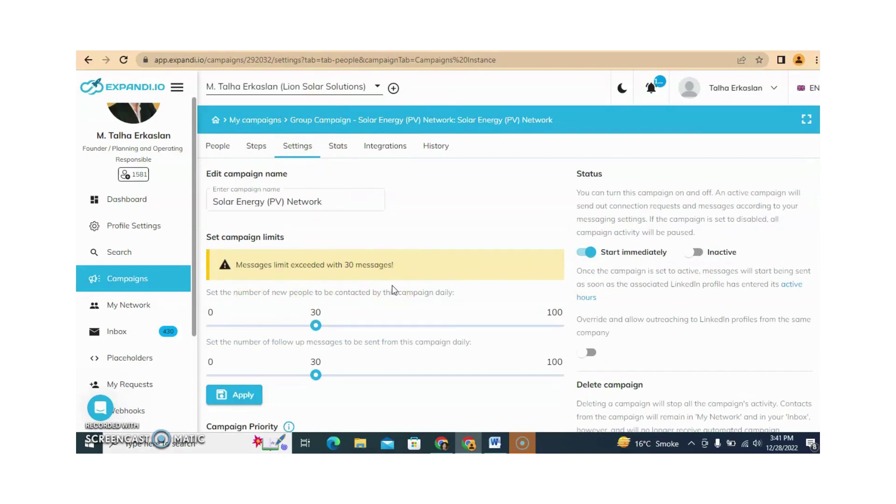
{"action": "left_click", "coordinate": [338, 147]}
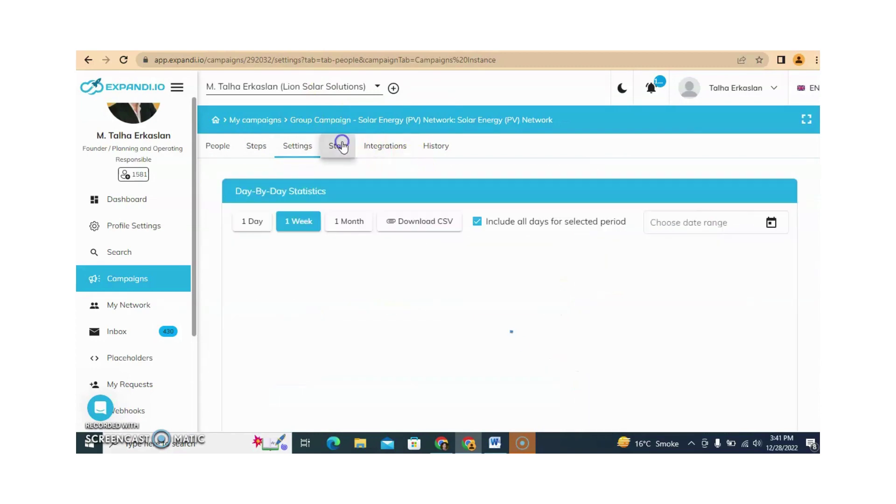
{"action": "left_click", "coordinate": [384, 146]}
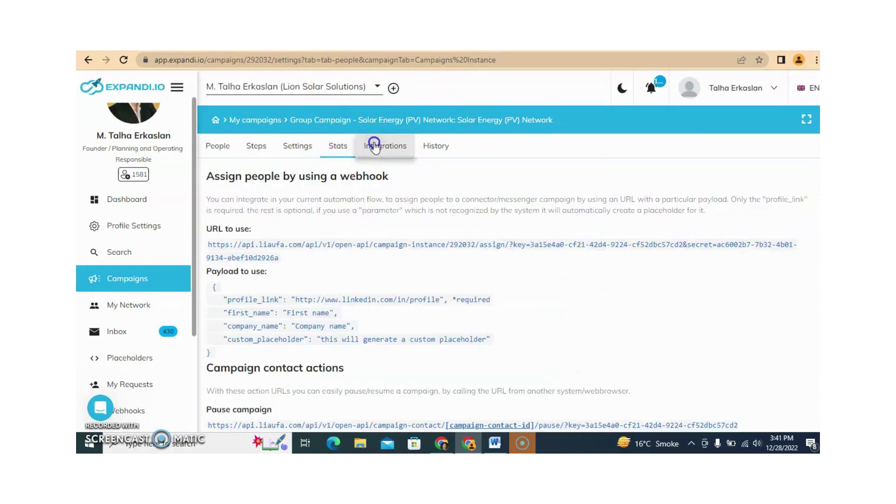
{"action": "left_click", "coordinate": [425, 143]}
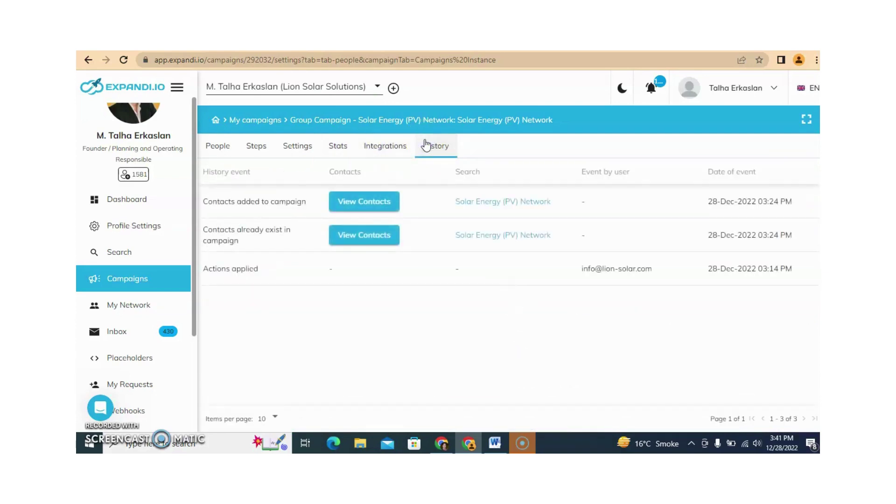
{"action": "left_click", "coordinate": [298, 143]}
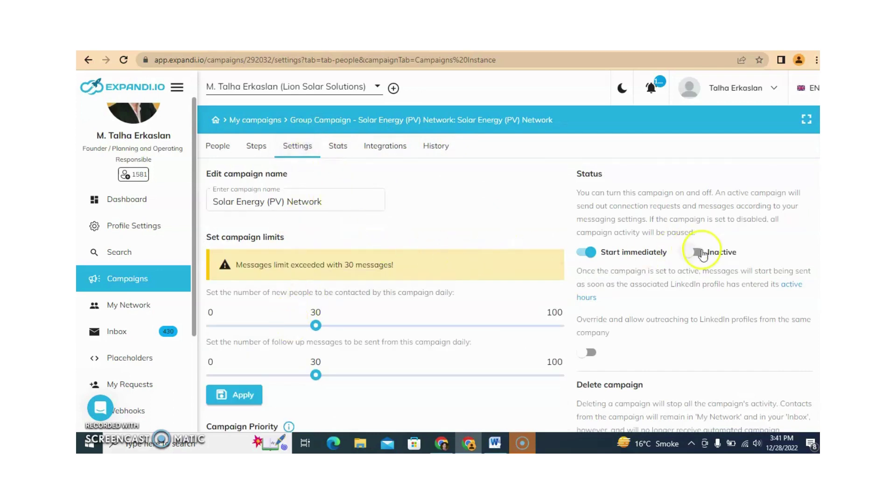
Step: Switch the Solar Energy (PV) Network campaign status from Inactive to Active, then go to Campaigns
{"action": "left_click", "coordinate": [698, 252]}
{"action": "left_click", "coordinate": [127, 278]}
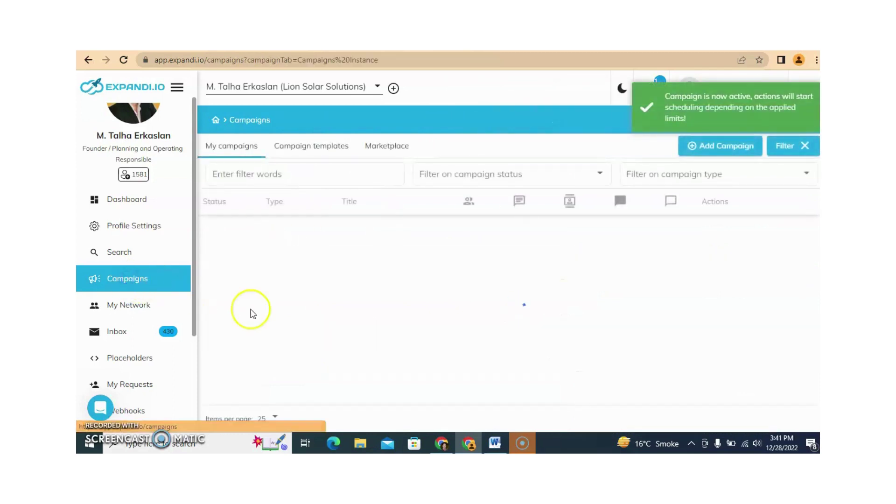